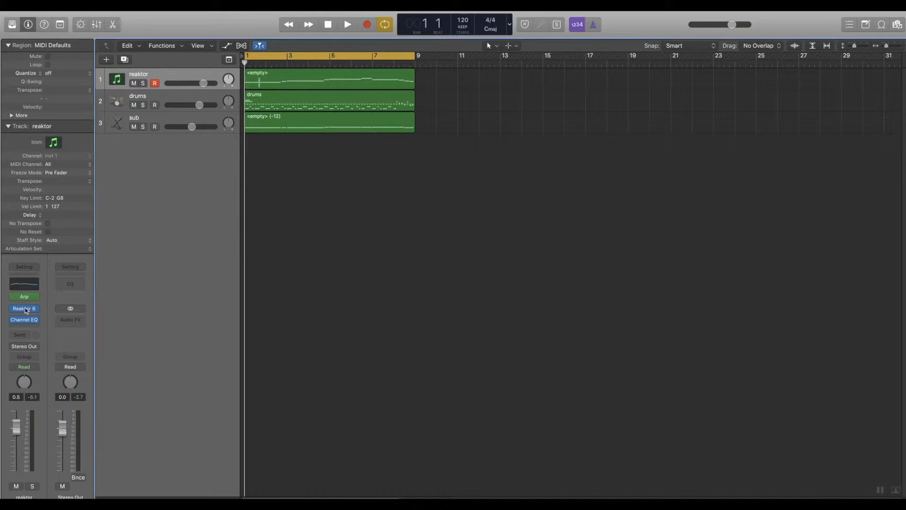
# Open the Reaktor 6 instrument on the reaktor track and look at the pol-dual-osc-1 wiring before returning to the panel view
pyautogui.click(25, 308)
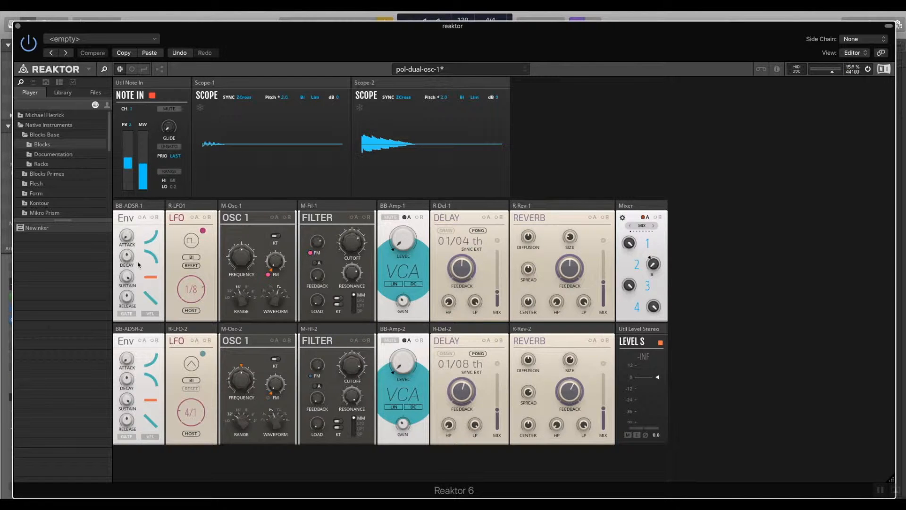
pyautogui.moveTo(135, 246)
pyautogui.click(159, 69)
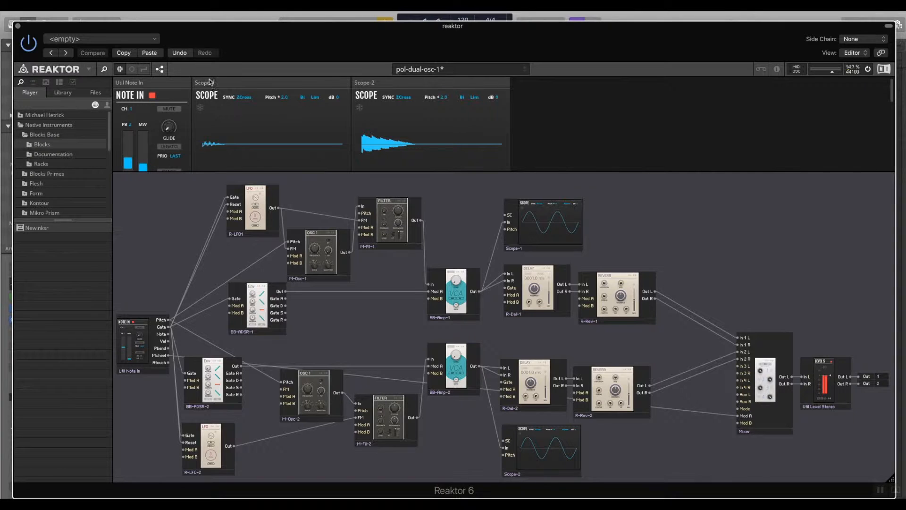
pyautogui.click(161, 69)
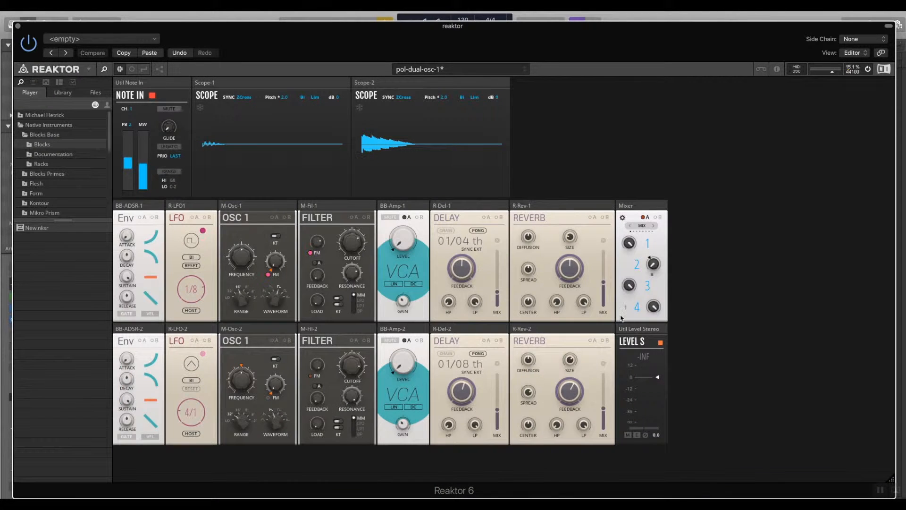
# Show the Mixer's A modulation amounts and adjust the channel 1 level and its modulation
pyautogui.click(646, 217)
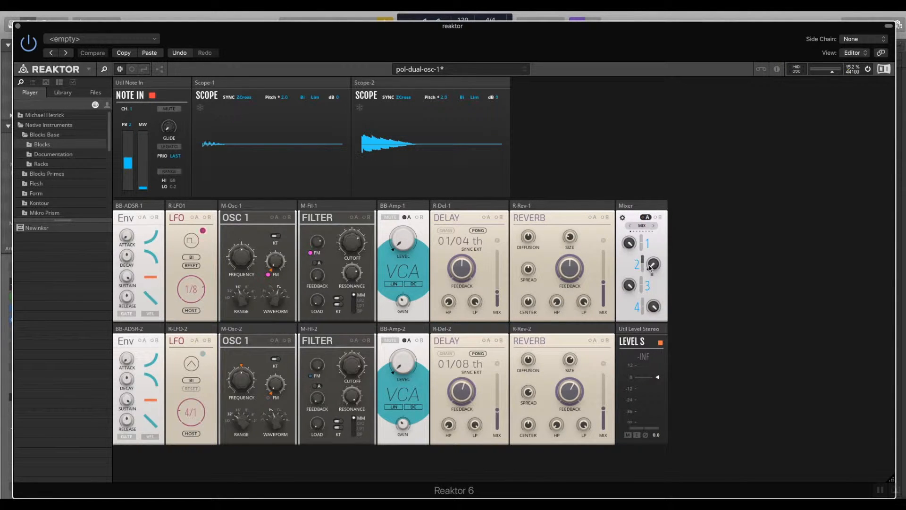
pyautogui.moveTo(631, 242); pyautogui.dragTo(631, 400)
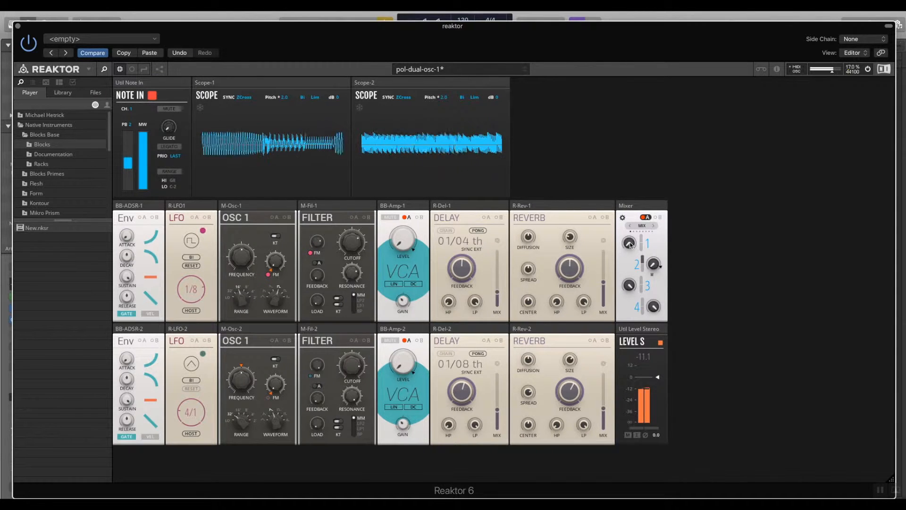
pyautogui.moveTo(630, 245); pyautogui.dragTo(614, 303)
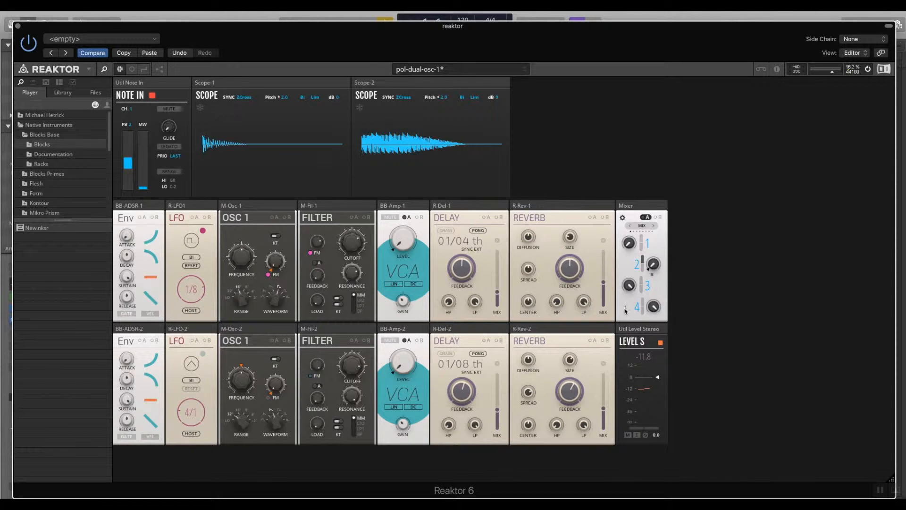
# Examine in the structure view how M-Fil-1, BB-Amp-1, Scope-1 and R-Del-1 are wired together
pyautogui.click(159, 70)
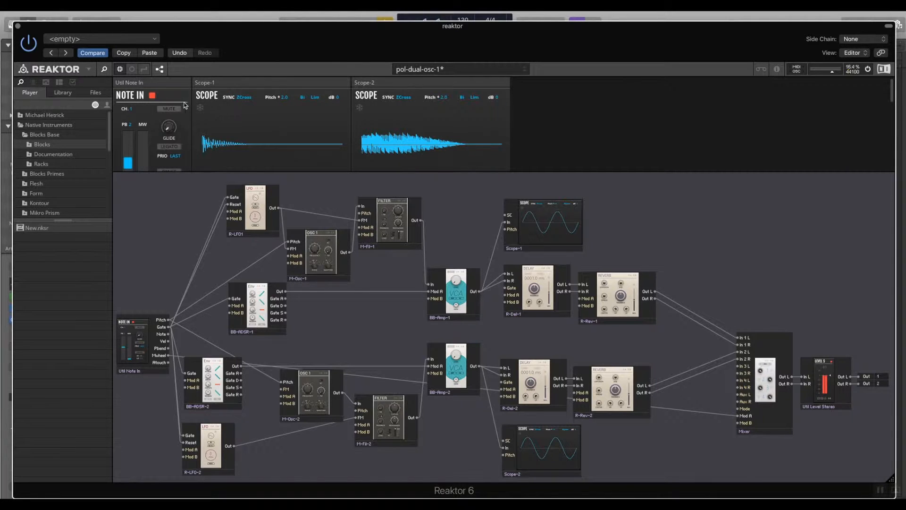
pyautogui.click(159, 70)
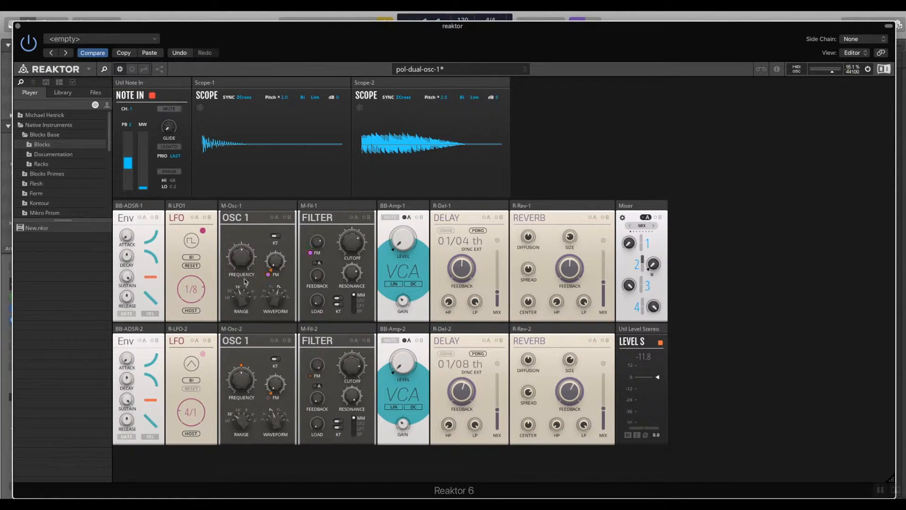
pyautogui.click(159, 70)
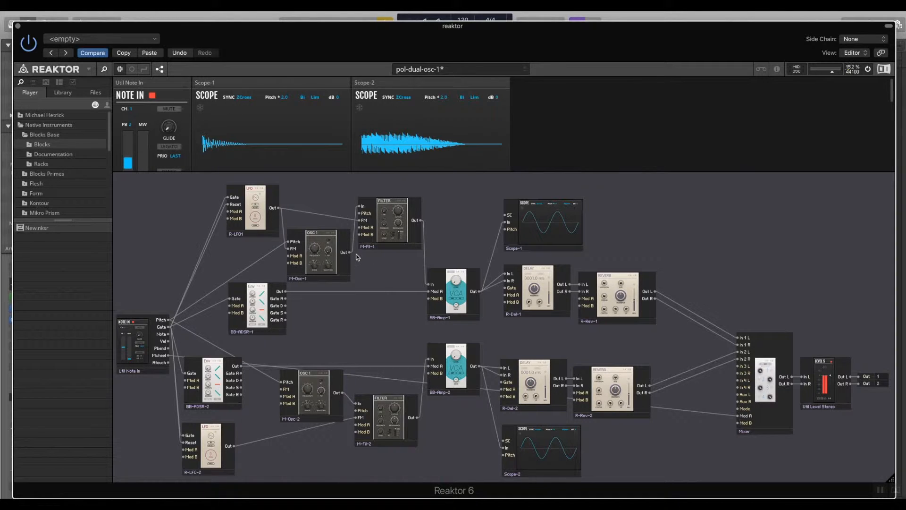
pyautogui.click(382, 247)
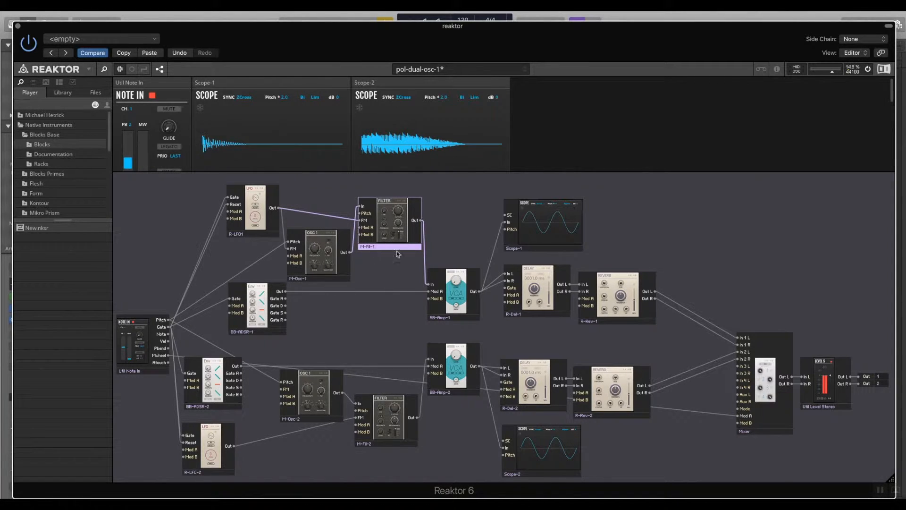
pyautogui.click(517, 249)
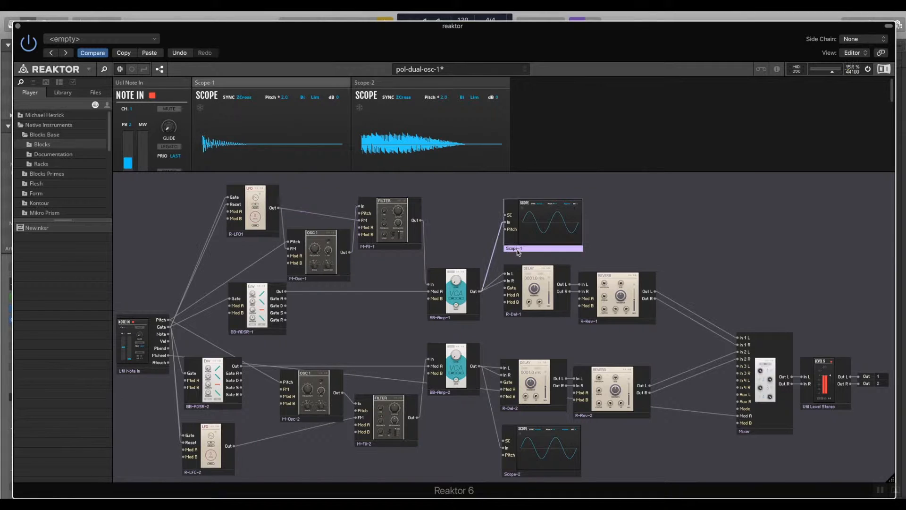
pyautogui.click(464, 319)
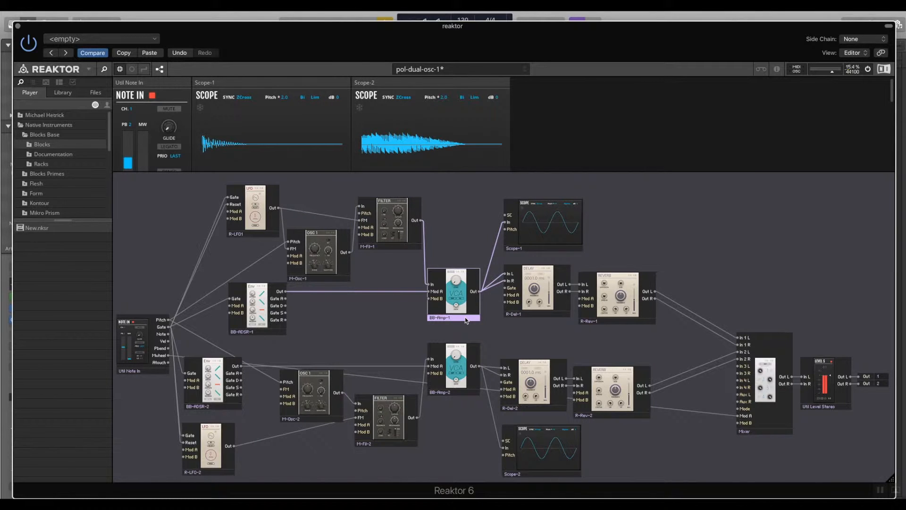
pyautogui.click(520, 317)
# Rename the Scope-1 block in the structure view as "rename"
pyautogui.click(516, 250)
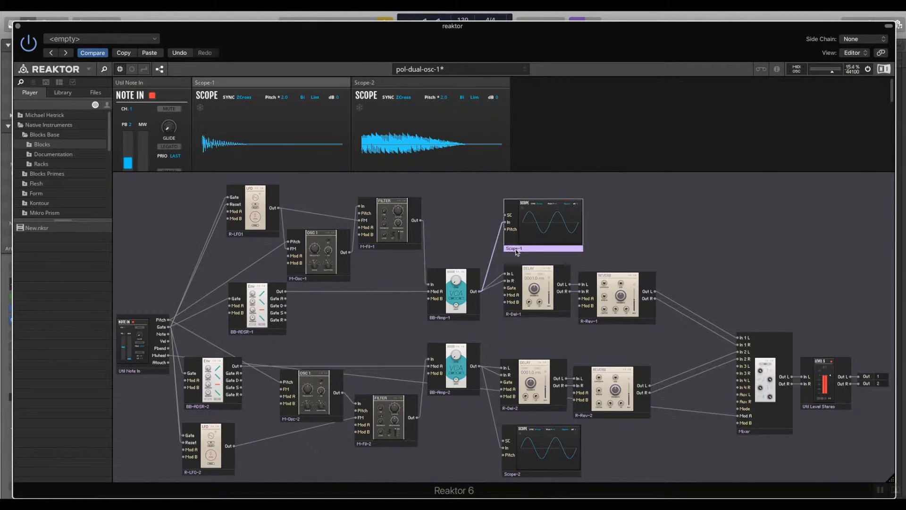
pyautogui.doubleClick(517, 249)
pyautogui.click(531, 249)
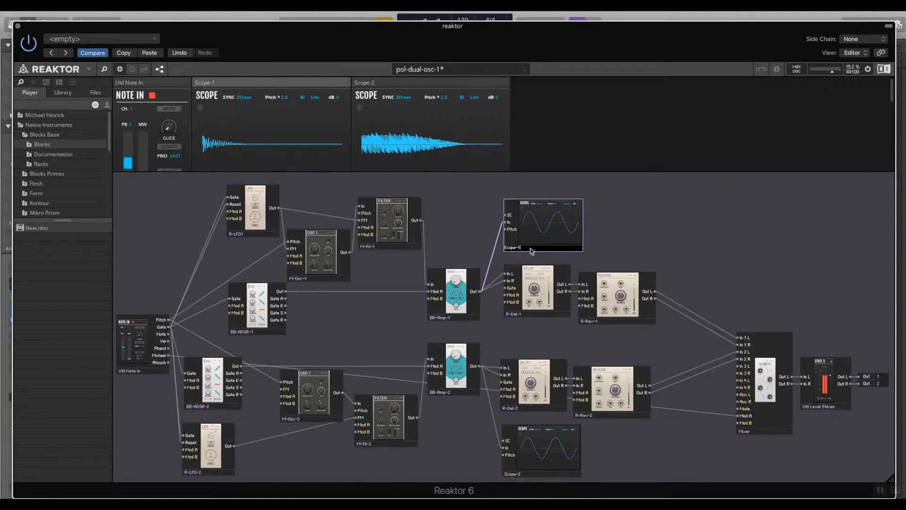
pyautogui.moveTo(532, 251); pyautogui.dragTo(476, 250)
pyautogui.write('rename')
pyautogui.press('Return')
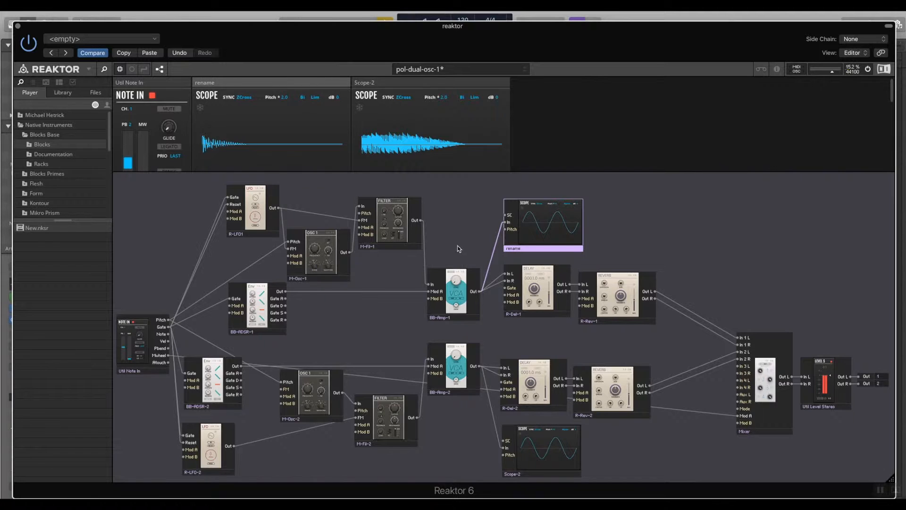
# Change the first scope block's name back to Scope-1 and return to the panel view
pyautogui.click(160, 69)
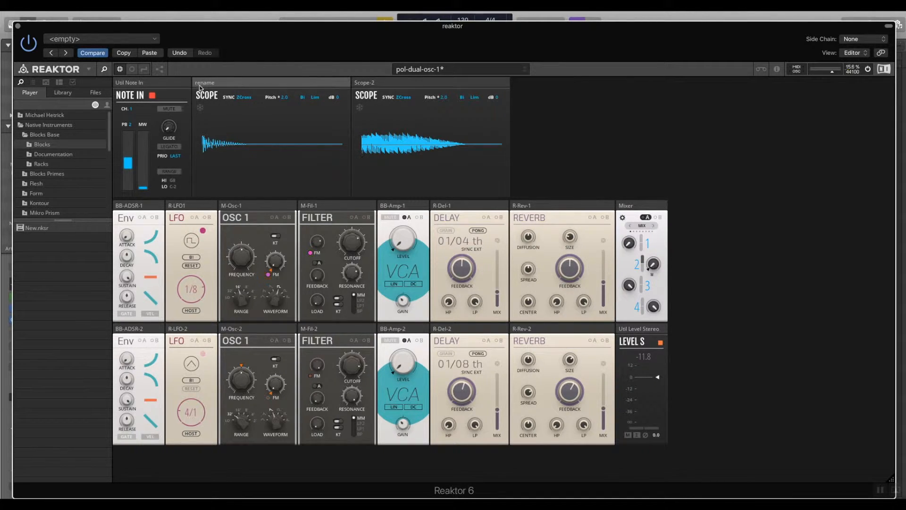
pyautogui.click(161, 70)
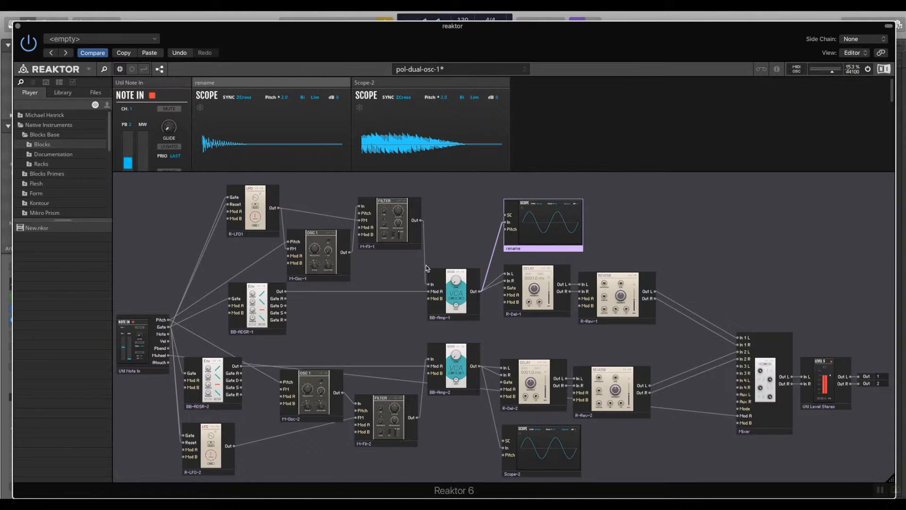
pyautogui.doubleClick(527, 249)
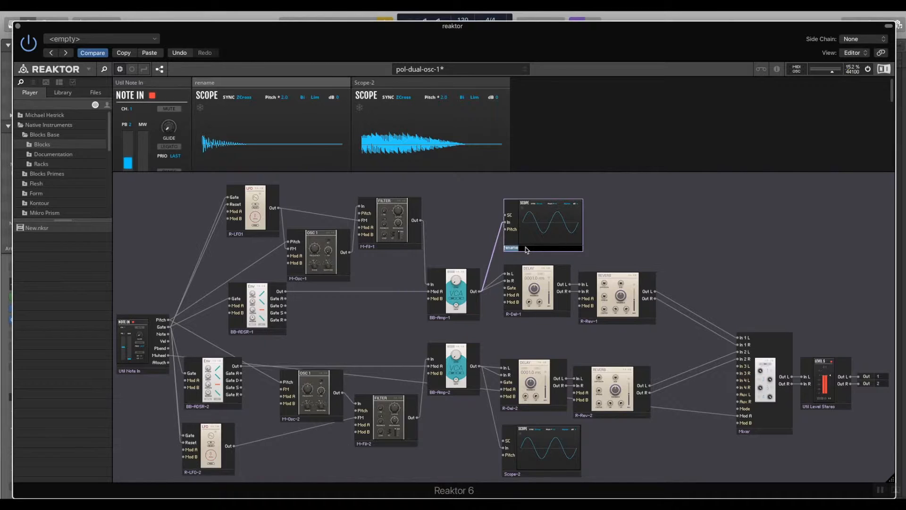
pyautogui.write('Scope-1')
pyautogui.press('Return')
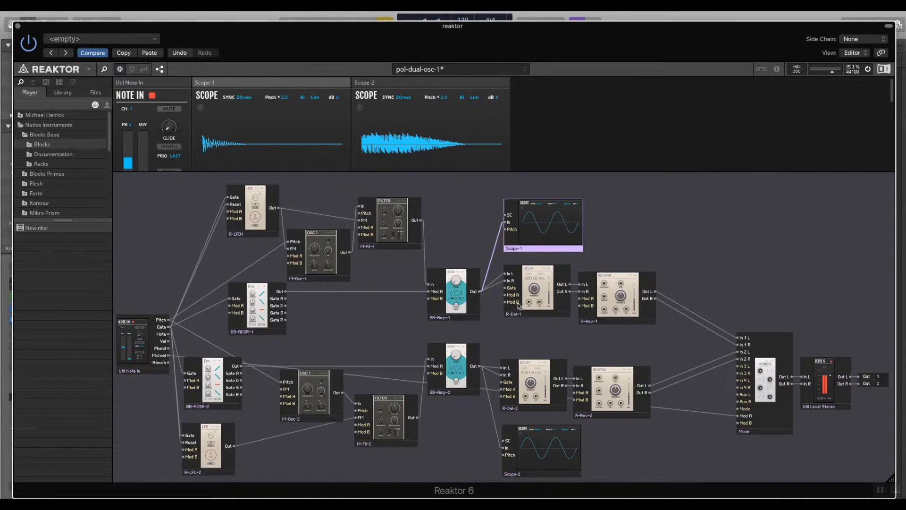
pyautogui.click(542, 436)
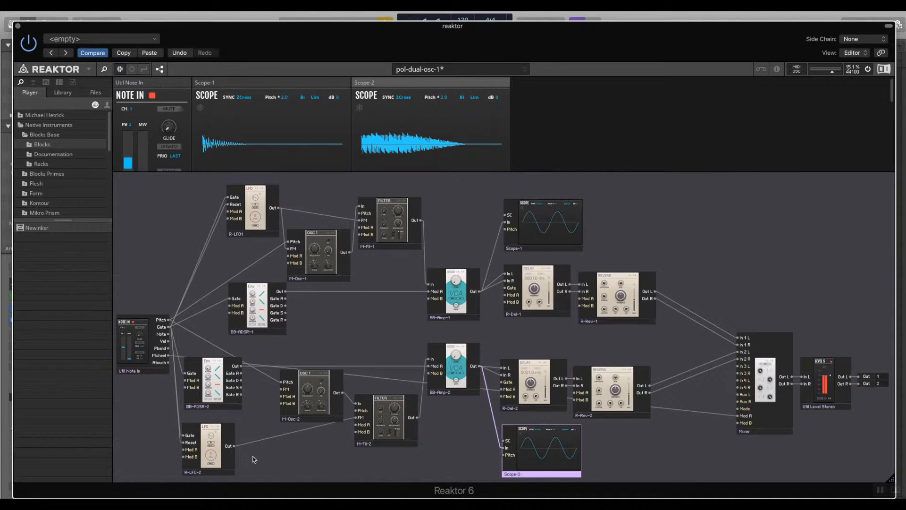
pyautogui.click(160, 70)
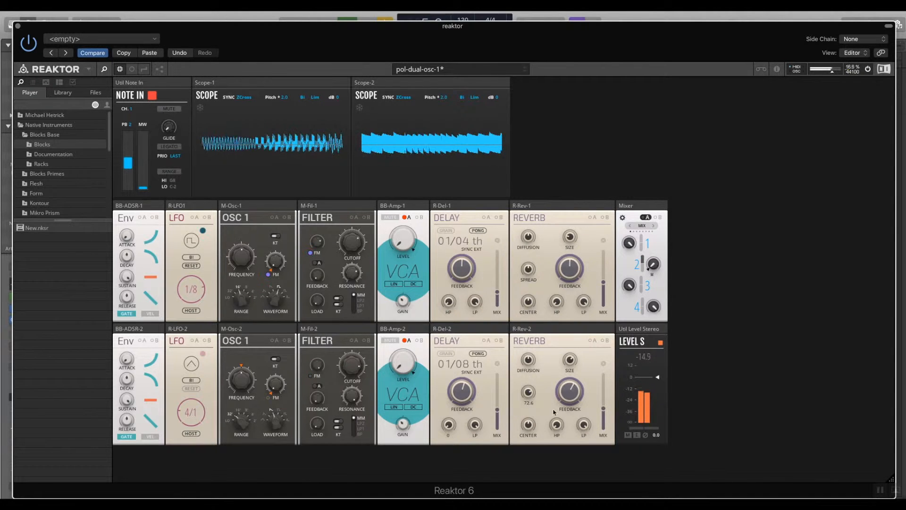
# Audition the R-Rev-2 reverb's mix at high and low amounts, ending near the maximum
pyautogui.moveTo(604, 409); pyautogui.dragTo(616, 305)
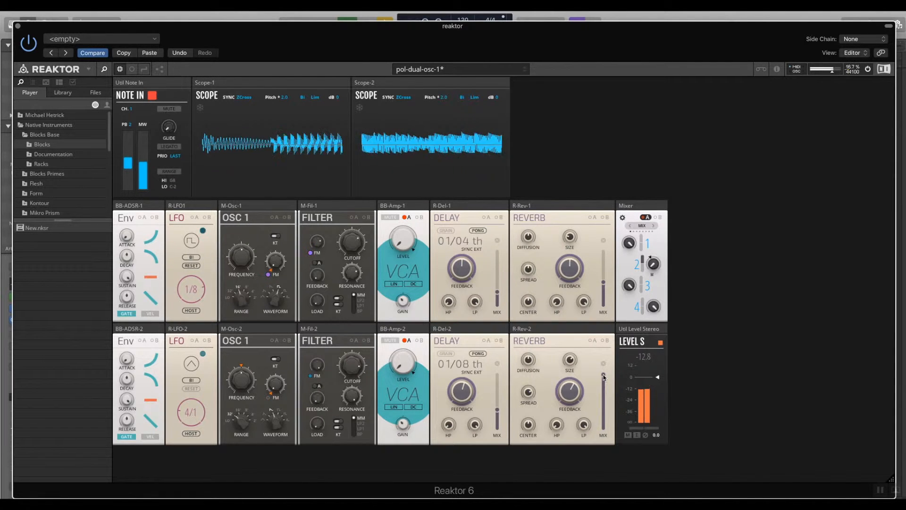
pyautogui.moveTo(604, 378); pyautogui.dragTo(607, 428)
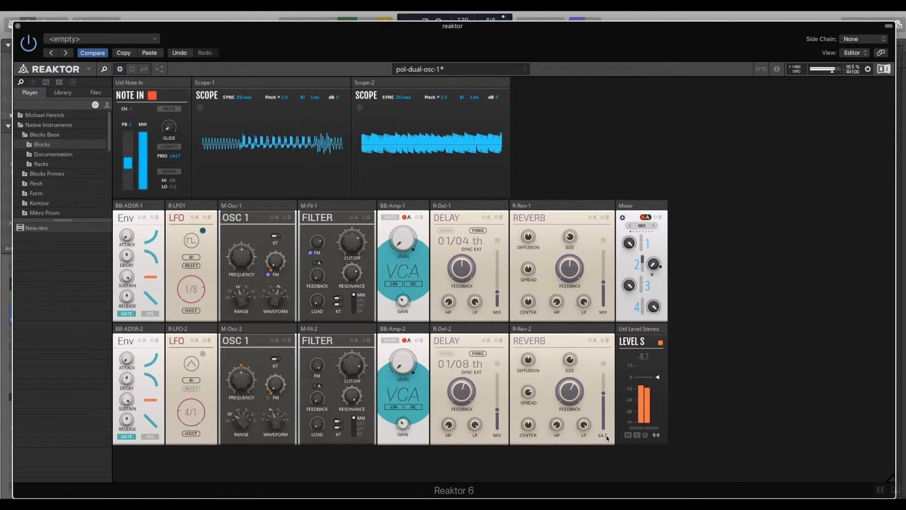
pyautogui.moveTo(609, 452); pyautogui.dragTo(607, 476)
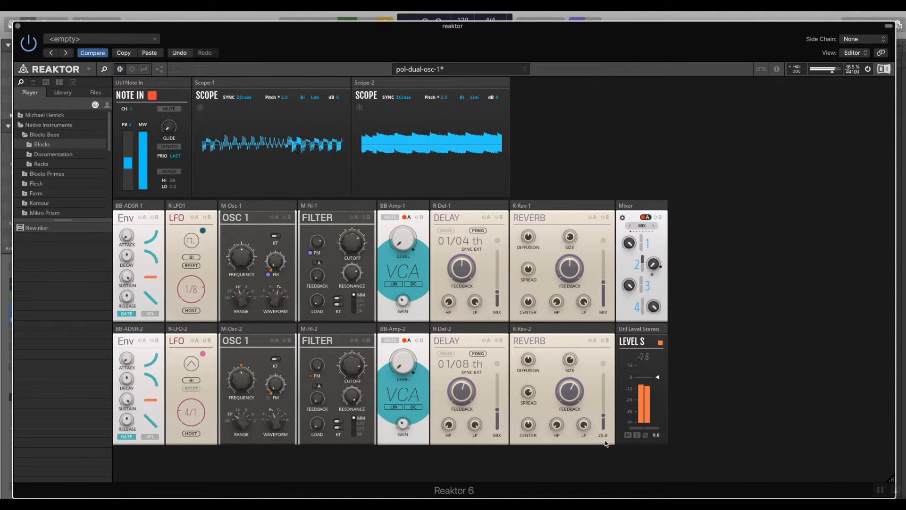
pyautogui.moveTo(607, 456)
pyautogui.mouseDown()
pyautogui.moveTo(606, 479)
pyautogui.moveTo(606, 445)
pyautogui.mouseUp()
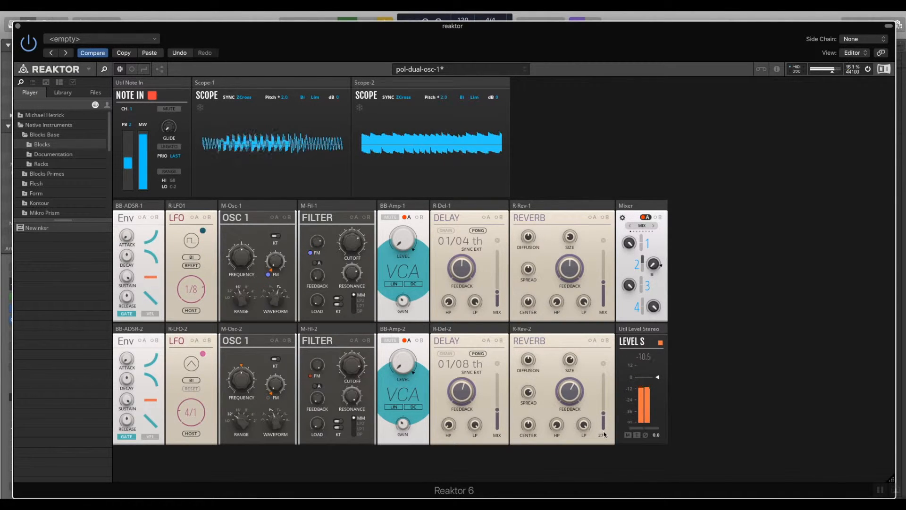
pyautogui.moveTo(606, 428); pyautogui.dragTo(602, 313)
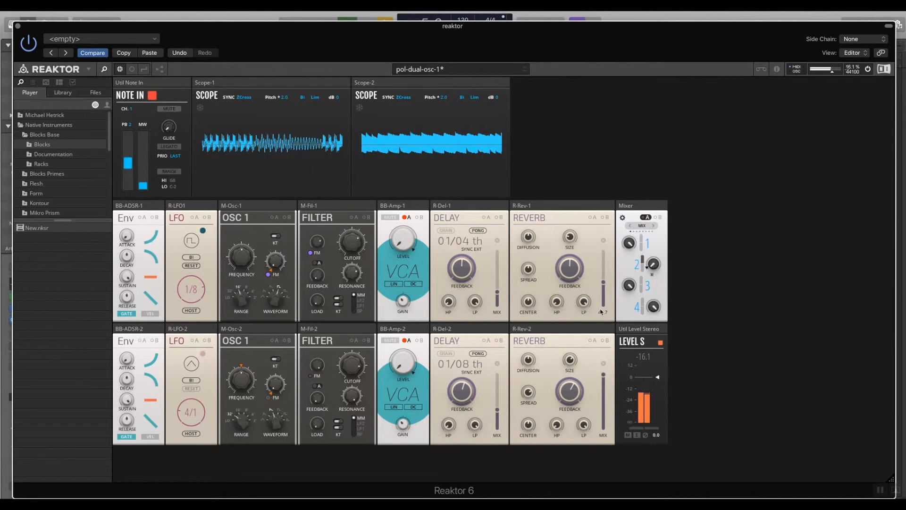
# Raise the mix on R-Rev-1 and R-Del-1, and lower the R-Rev-2 reverb mix to a middle amount
pyautogui.moveTo(607, 289); pyautogui.dragTo(607, 246)
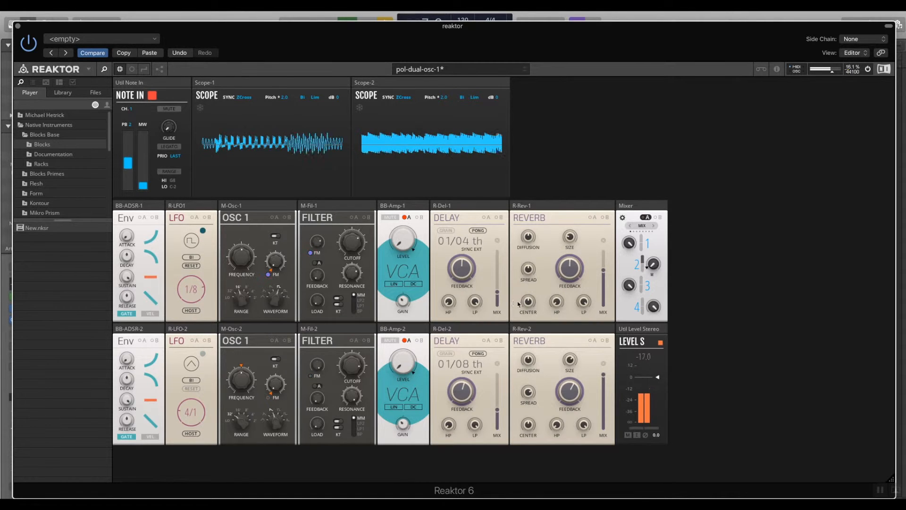
pyautogui.moveTo(500, 299); pyautogui.dragTo(507, 255)
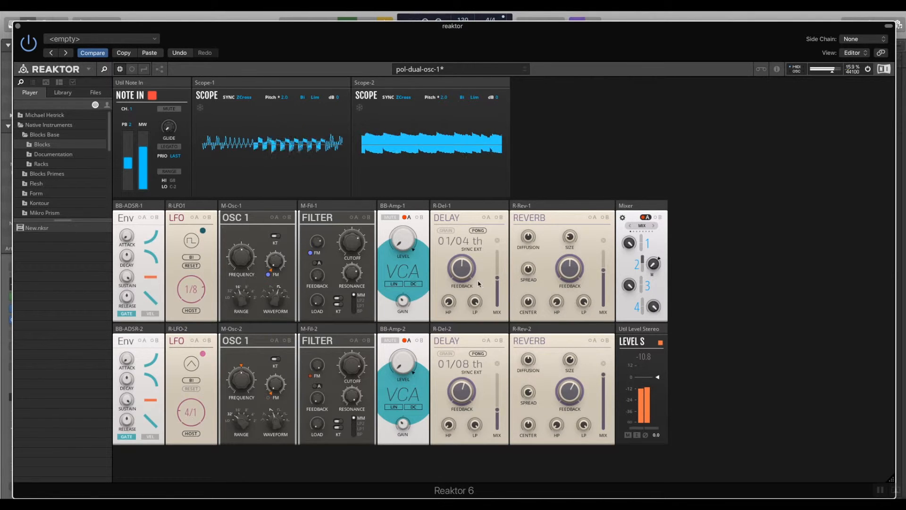
pyautogui.moveTo(602, 379); pyautogui.dragTo(602, 429)
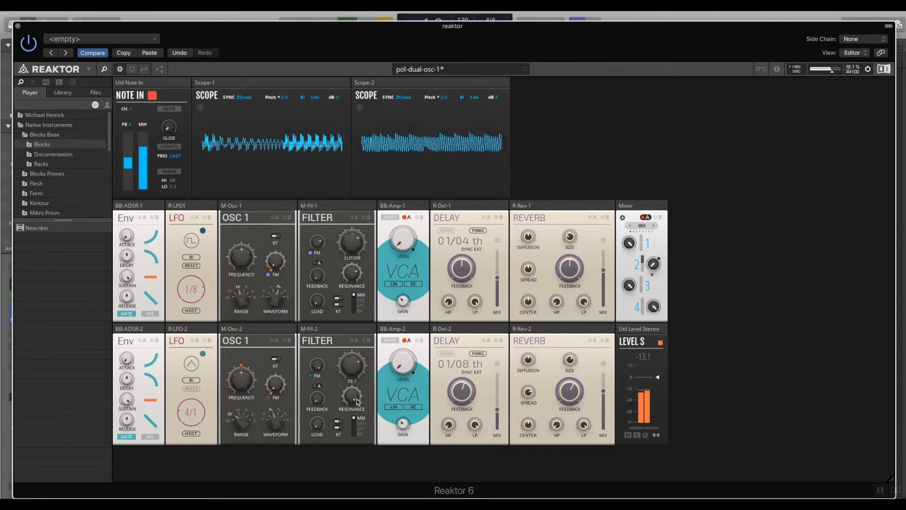
# Sweep the M-Fil-2 filter's cutoff and set its resonance to about 57, and bring the structure view back up
pyautogui.moveTo(359, 422); pyautogui.dragTo(361, 324)
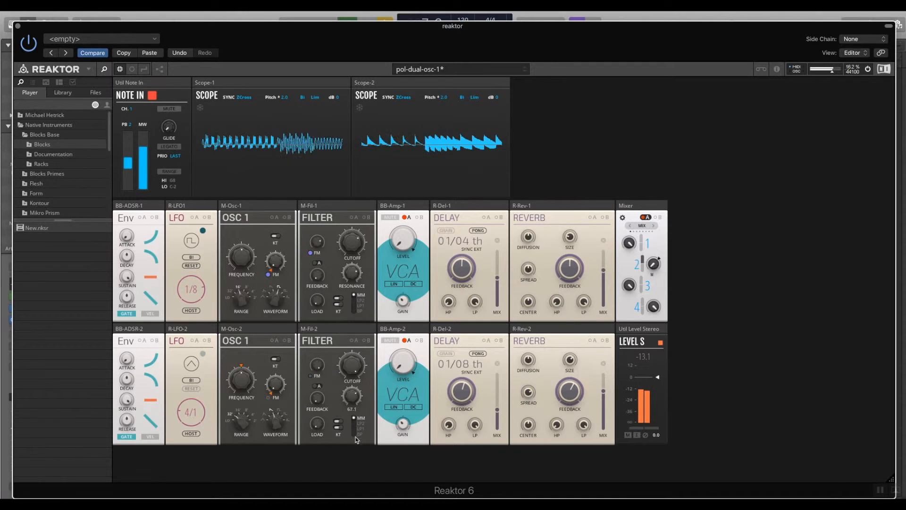
pyautogui.moveTo(361, 457)
pyautogui.mouseDown()
pyautogui.moveTo(363, 477)
pyautogui.moveTo(362, 464)
pyautogui.mouseUp()
pyautogui.moveTo(357, 355); pyautogui.dragTo(353, 385)
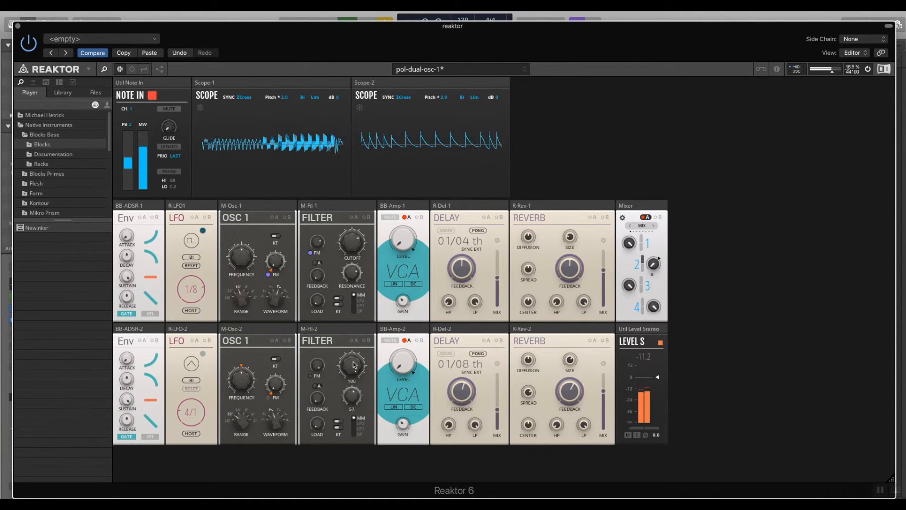
pyautogui.moveTo(354, 342); pyautogui.dragTo(354, 305)
pyautogui.moveTo(353, 383); pyautogui.dragTo(347, 423)
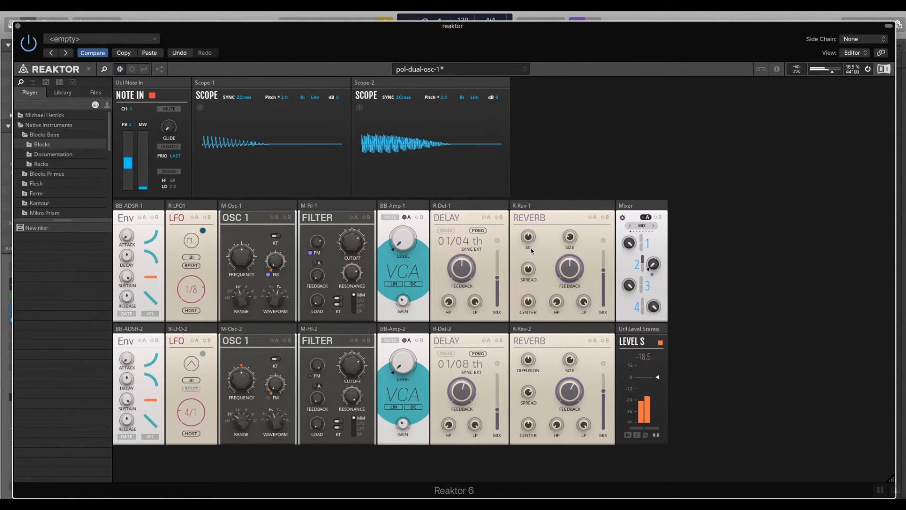
pyautogui.click(160, 69)
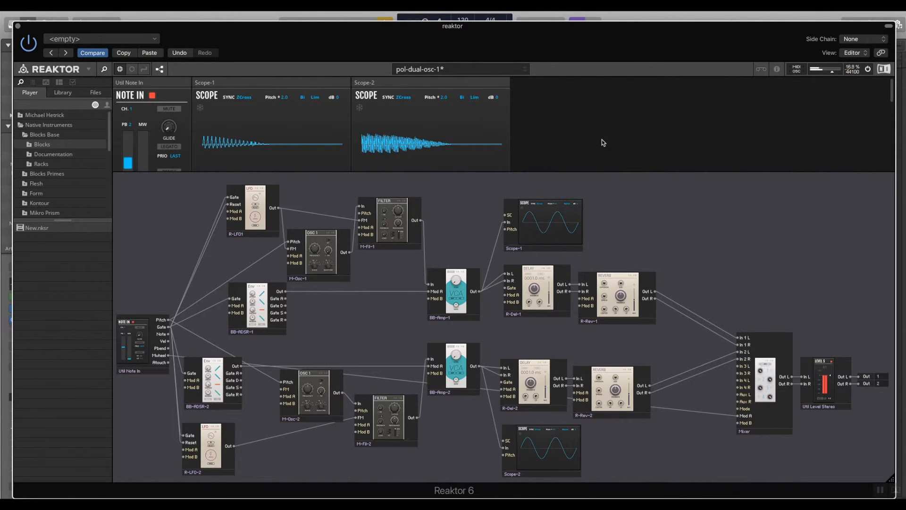